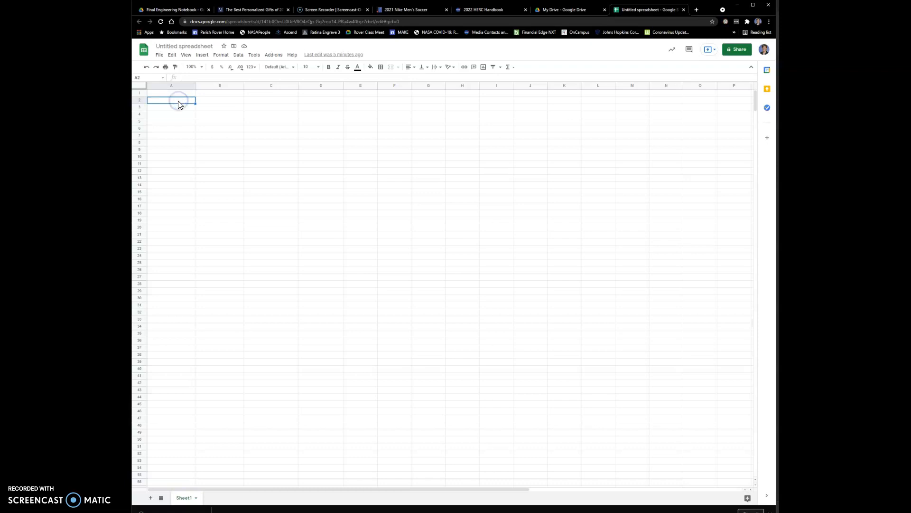
Enter the values 5, 4 and 2 in cells A2, B2 and C2
{"action": "type", "text": "5"}
{"action": "left_click", "coordinate": [220, 104]}
{"action": "type", "text": "4"}
{"action": "left_click", "coordinate": [274, 105]}
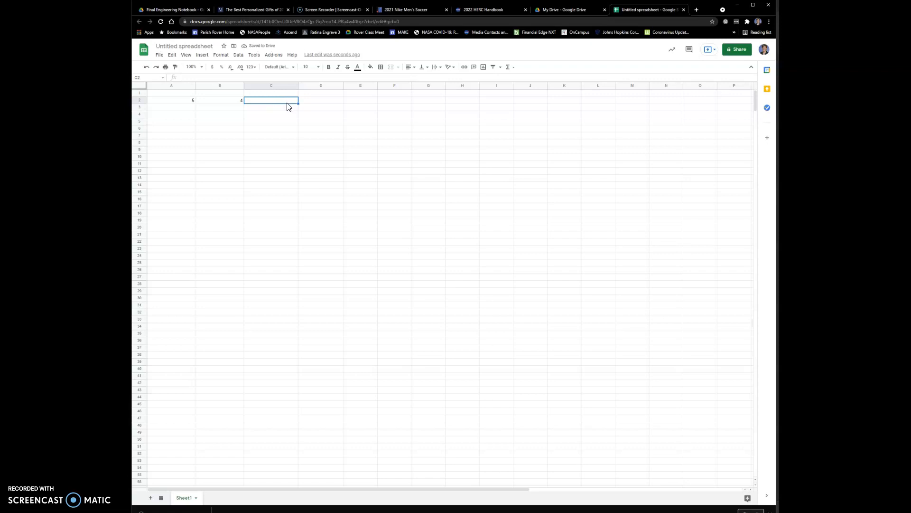
{"action": "type", "text": "2"}
{"action": "left_click", "coordinate": [321, 103]}
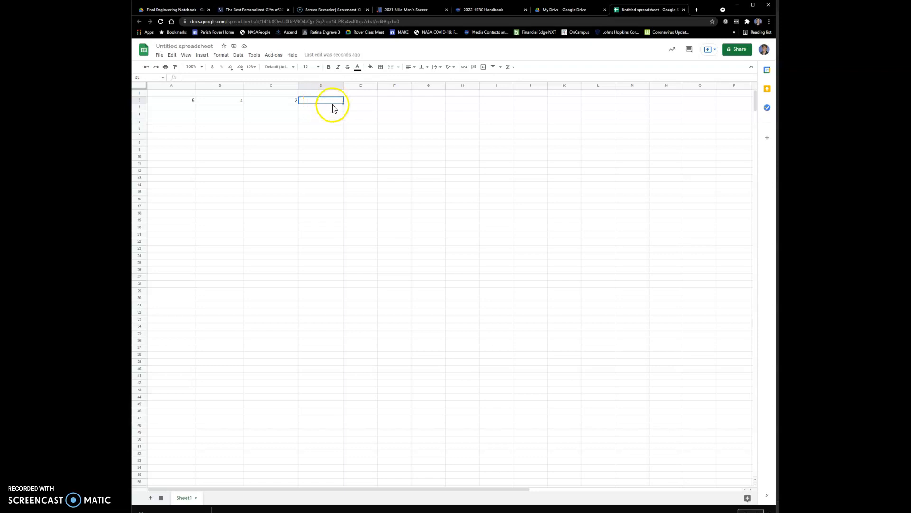
Enter the formula =A2*B2*C2 in cell D2 to multiply the row's three values
{"action": "left_click", "coordinate": [324, 93]}
{"action": "left_click", "coordinate": [326, 100]}
{"action": "left_click", "coordinate": [331, 100]}
{"action": "type", "text": "="}
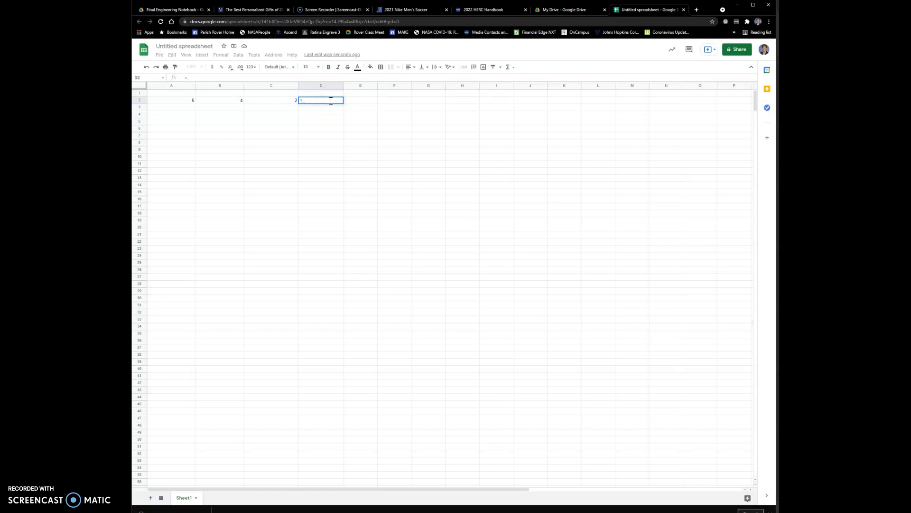
{"action": "left_click", "coordinate": [189, 102]}
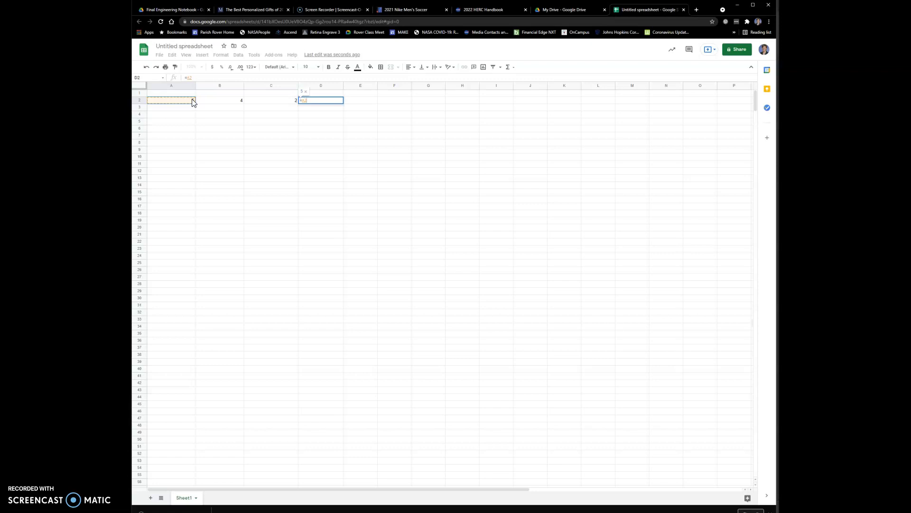
{"action": "type", "text": "*"}
{"action": "left_click", "coordinate": [227, 102]}
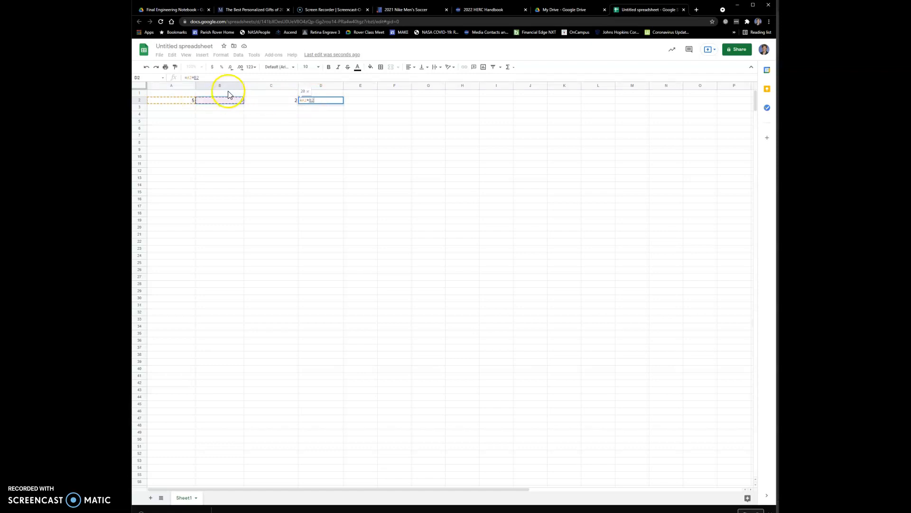
{"action": "type", "text": "*"}
{"action": "left_click", "coordinate": [278, 103]}
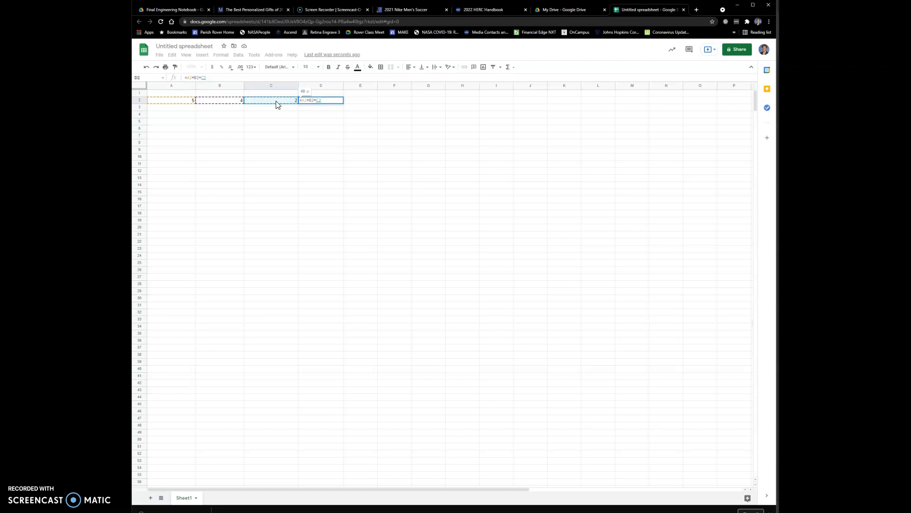
{"action": "key", "text": "Return"}
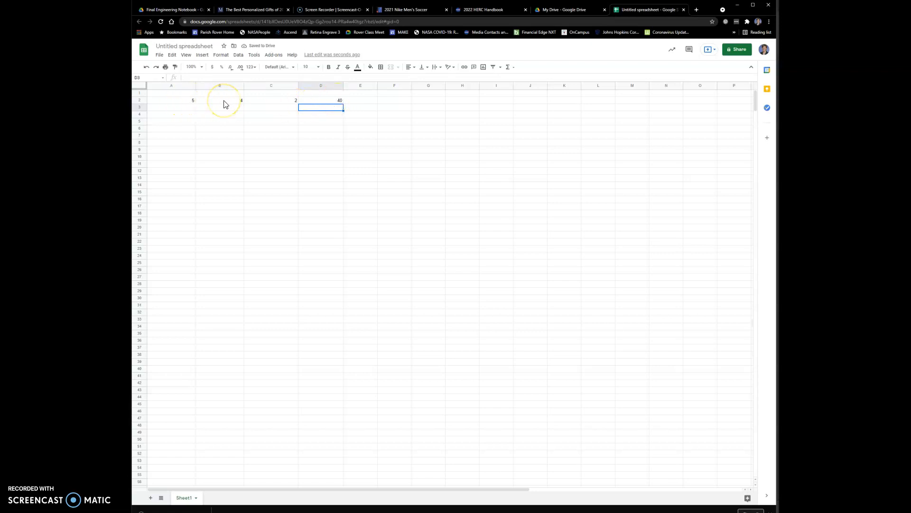
Enter the values 2, 3 and 2 in cells A3, B3 and C3
{"action": "left_click", "coordinate": [189, 110]}
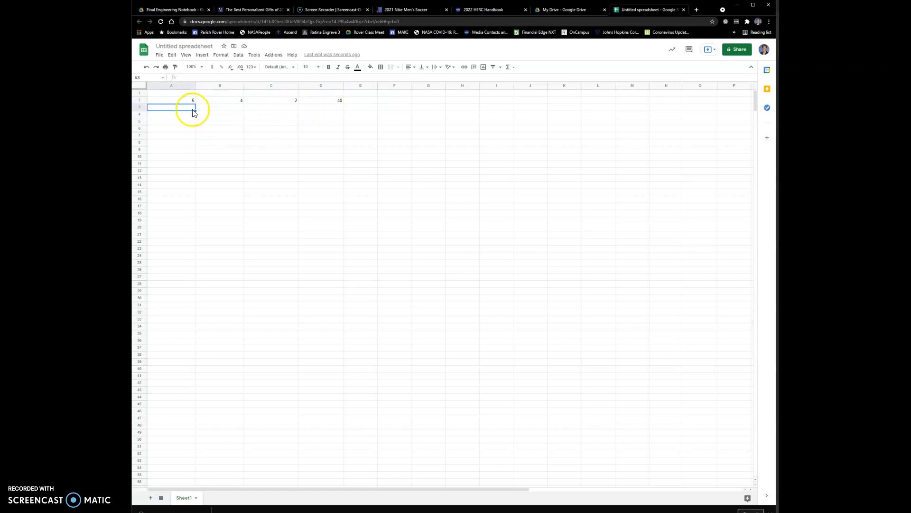
{"action": "type", "text": "2"}
{"action": "key", "text": "Tab"}
{"action": "type", "text": "3"}
{"action": "key", "text": "Tab"}
{"action": "type", "text": "2"}
{"action": "key", "text": "Return"}
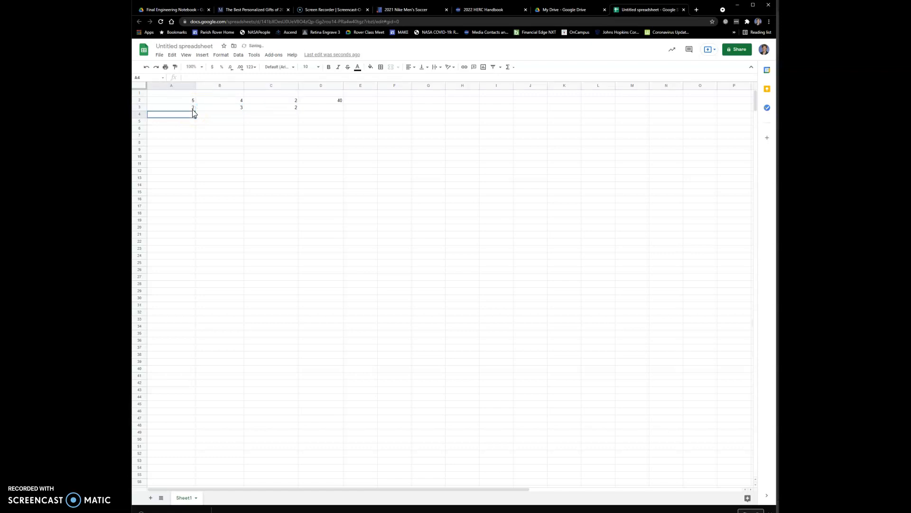
Enter the values 8, 9 and 7 in cells A4, B4 and C4
{"action": "key", "text": "Tab"}
{"action": "type", "text": "9"}
{"action": "key", "text": "Tab"}
{"action": "type", "text": "7"}
{"action": "key", "text": "Tab"}
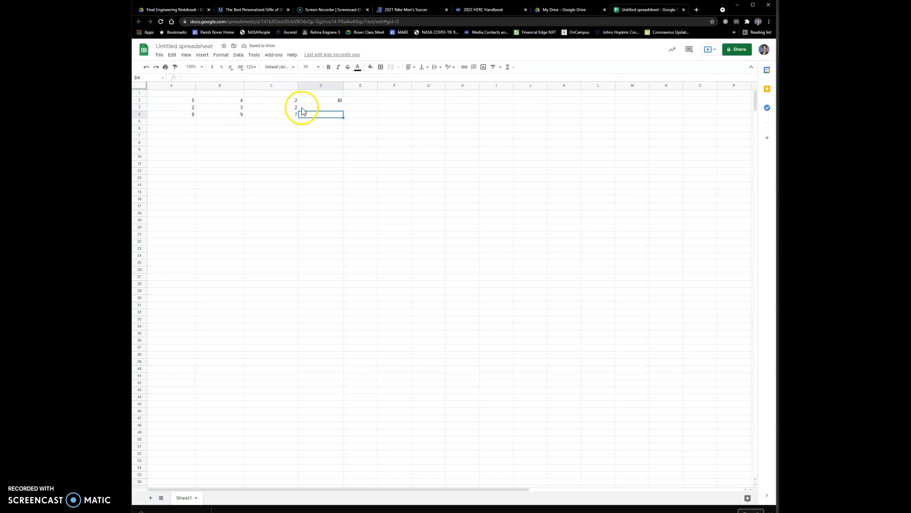
Copy the multiplication formula from D2 into cells D3 and D4
{"action": "left_click", "coordinate": [328, 101]}
{"action": "key", "text": "ctrl+c"}
{"action": "left_click_drag", "start_coordinate": [334, 108], "coordinate": [335, 120]}
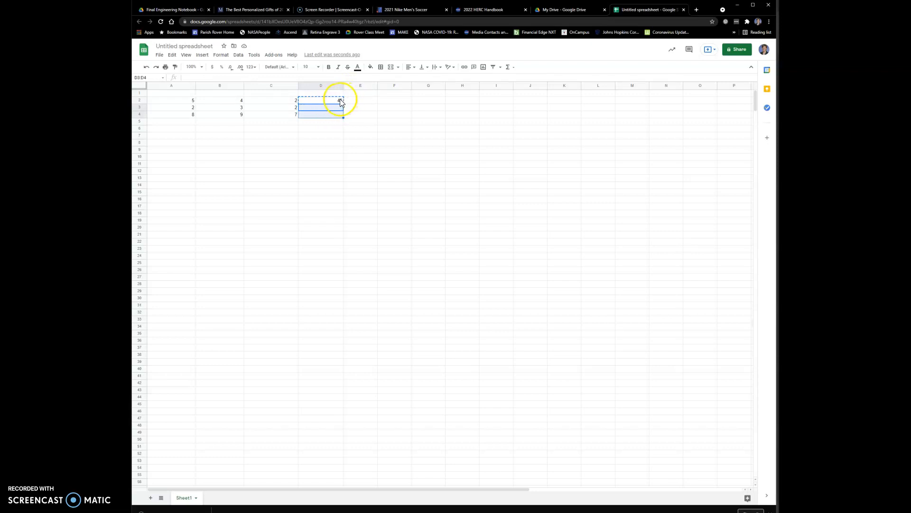
{"action": "key", "text": "ctrl+v"}
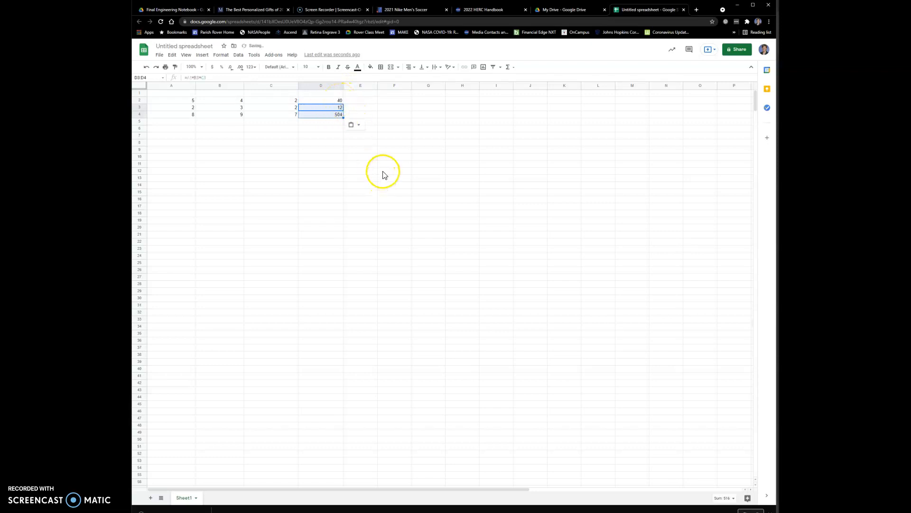
{"action": "left_click", "coordinate": [349, 156]}
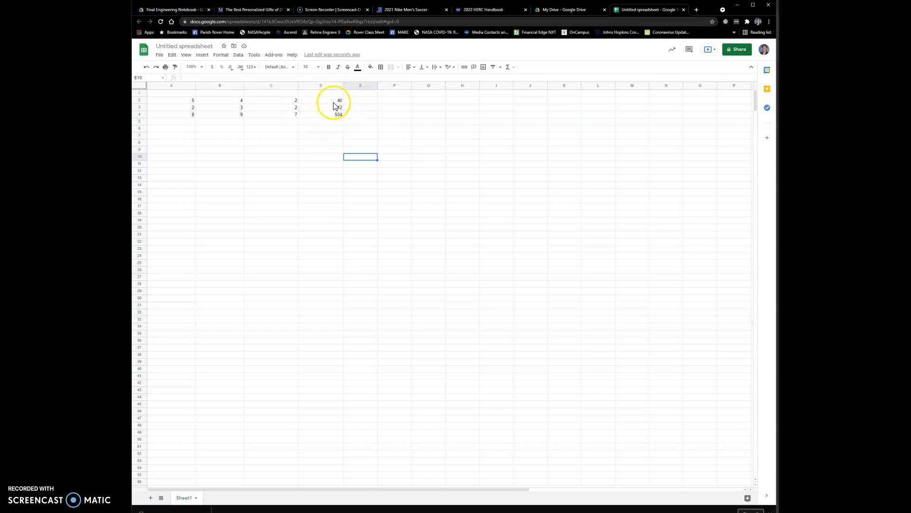
{"action": "left_click", "coordinate": [333, 102]}
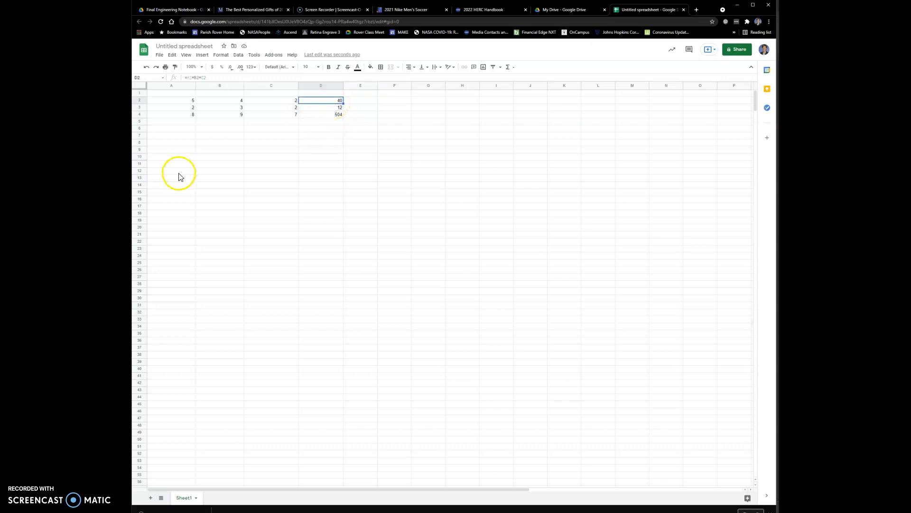
Enter the values 2, 5 and 7 in cells A8, B8 and C8
{"action": "left_click", "coordinate": [189, 142]}
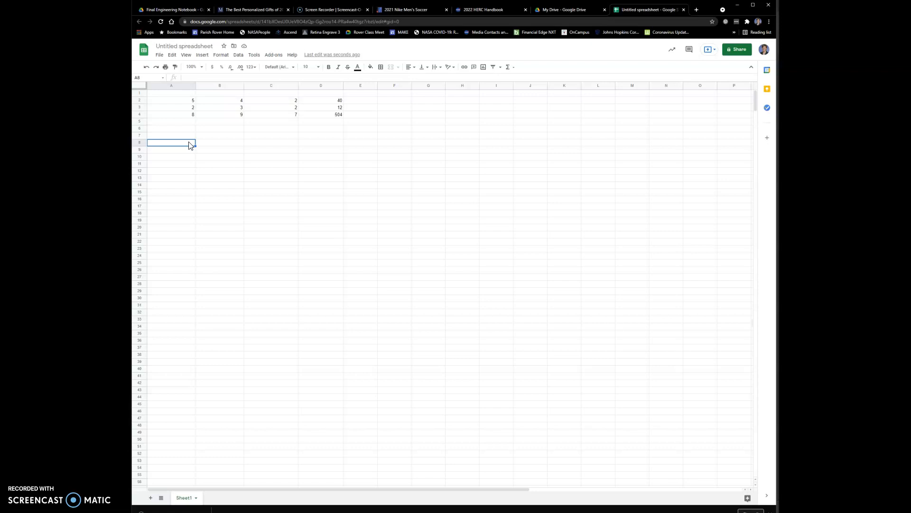
{"action": "type", "text": "2"}
{"action": "key", "text": "Tab"}
{"action": "type", "text": "5"}
{"action": "key", "text": "Tab"}
{"action": "type", "text": "7"}
{"action": "key", "text": "Tab"}
Enter 6 in cell B9 and 8 in cell C9
{"action": "key", "text": "Left"}
{"action": "key", "text": "Down"}
{"action": "key", "text": "Left"}
{"action": "key", "text": "Left"}
{"action": "key", "text": "Tab"}
{"action": "type", "text": "6"}
{"action": "key", "text": "Tab"}
{"action": "type", "text": "8"}
{"action": "key", "text": "Tab"}
Discard the entry of 9 started in D9 and enter 9 in cell A9 instead
{"action": "type", "text": "9"}
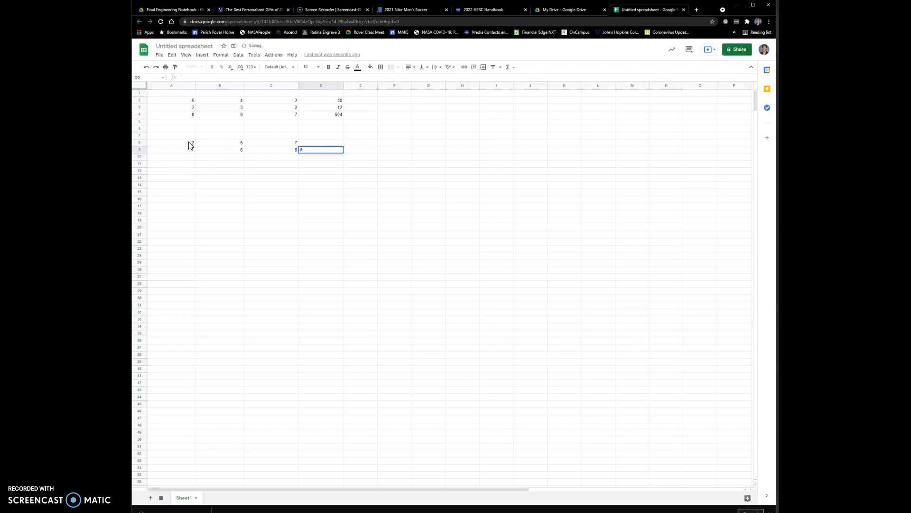
{"action": "key", "text": "Escape"}
{"action": "key", "text": "Left"}
{"action": "key", "text": "Left"}
{"action": "key", "text": "Left"}
{"action": "type", "text": "9"}
{"action": "key", "text": "Return"}
{"action": "key", "text": "Right"}
{"action": "key", "text": "Right"}
{"action": "key", "text": "Right"}
{"action": "key", "text": "Up"}
{"action": "key", "text": "Up"}
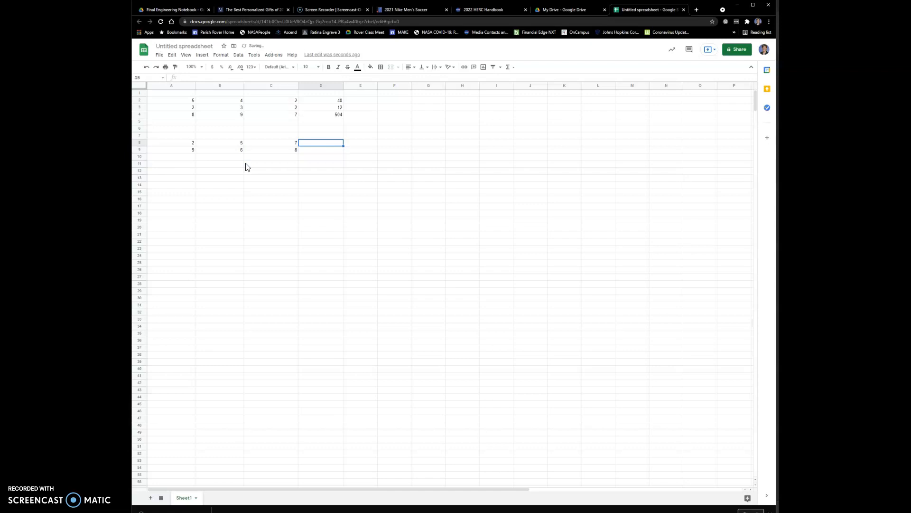
Label the two result blocks with "multiplication" in cell D1 and "sum" in cell D7
{"action": "left_click", "coordinate": [315, 94]}
{"action": "type", "text": "multiplication"}
{"action": "key", "text": "Return"}
{"action": "key", "text": "Down"}
{"action": "key", "text": "Down"}
{"action": "key", "text": "Down"}
{"action": "key", "text": "Down"}
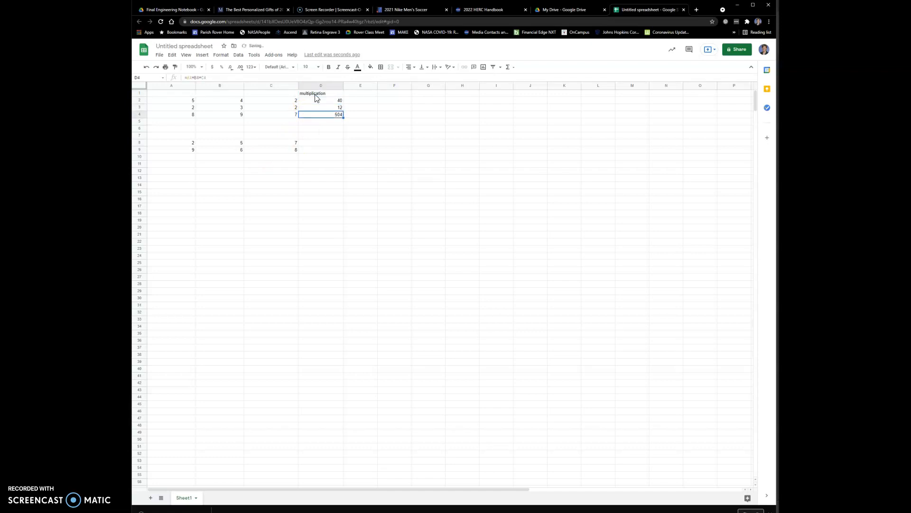
{"action": "key", "text": "Down"}
{"action": "type", "text": "sum"}
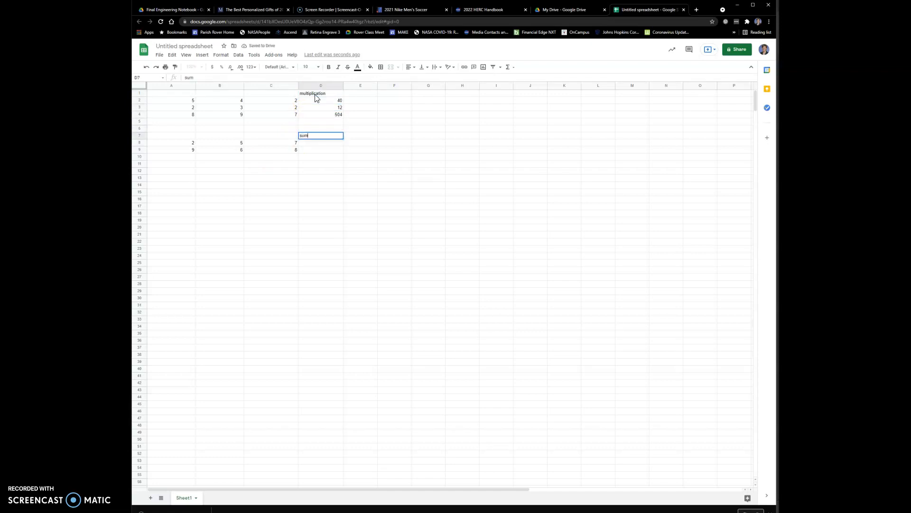
{"action": "key", "text": "Return"}
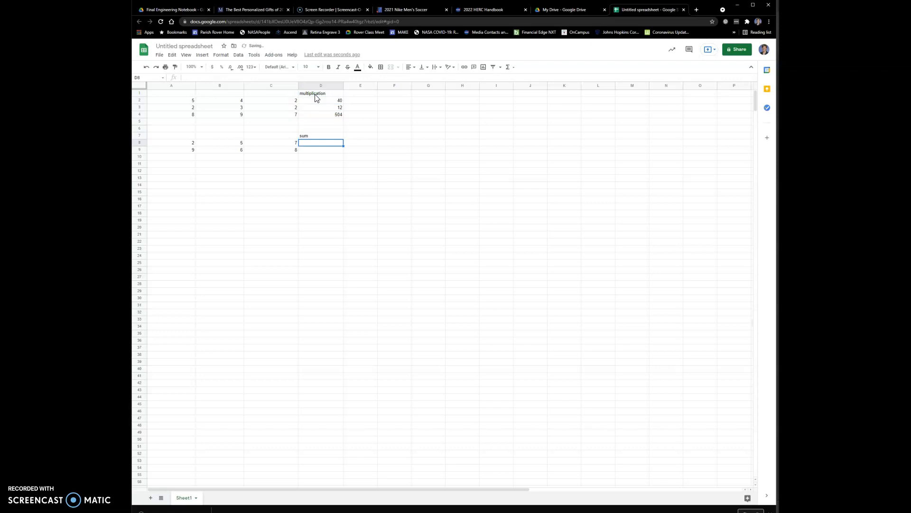
Enter =SUM(A8:C8) in cell D8 and reject the suggested autofill for the row below
{"action": "type", "text": "="}
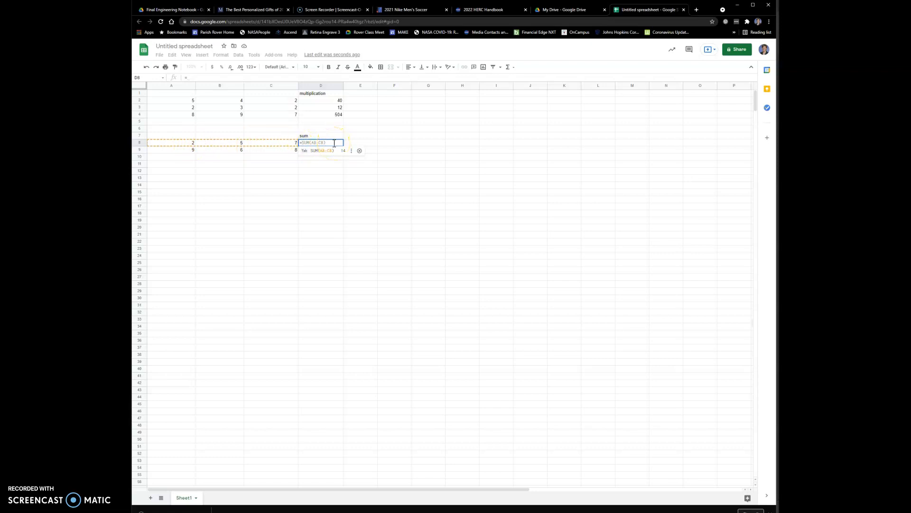
{"action": "type", "text": "SUM"}
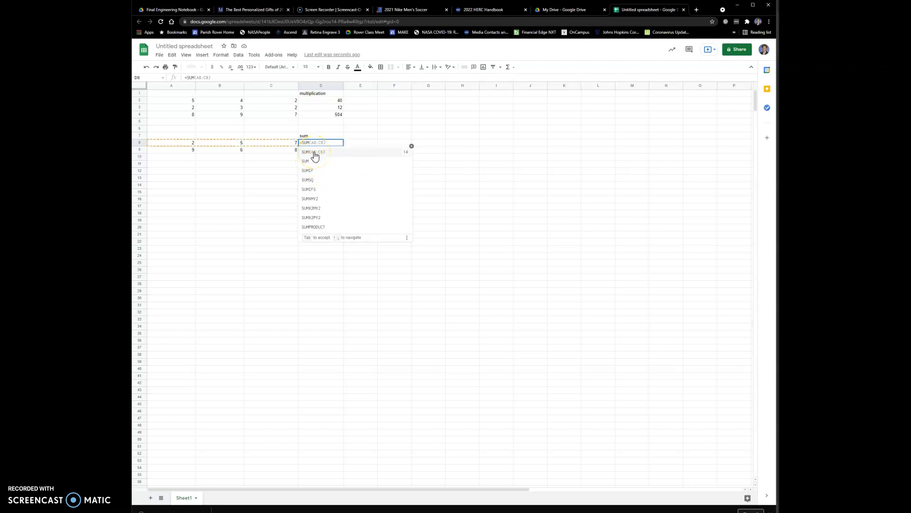
{"action": "left_click", "coordinate": [318, 143]}
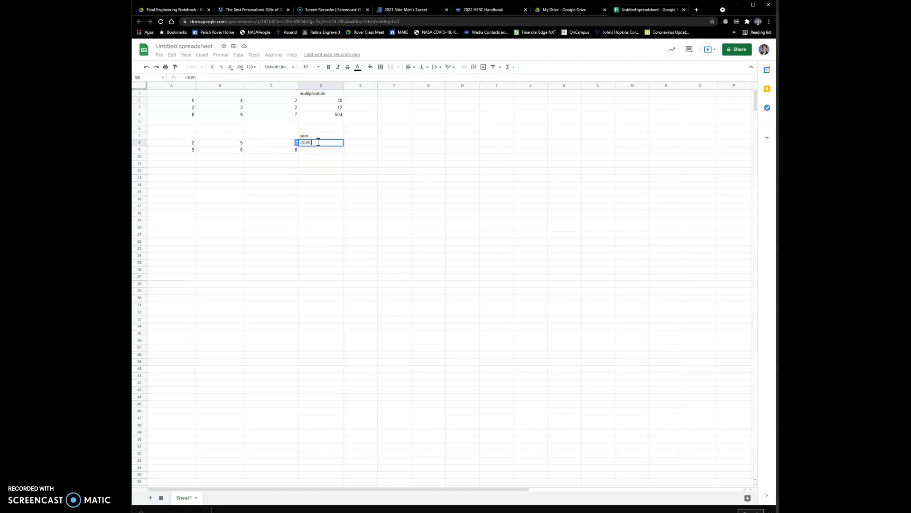
{"action": "left_click", "coordinate": [185, 144]}
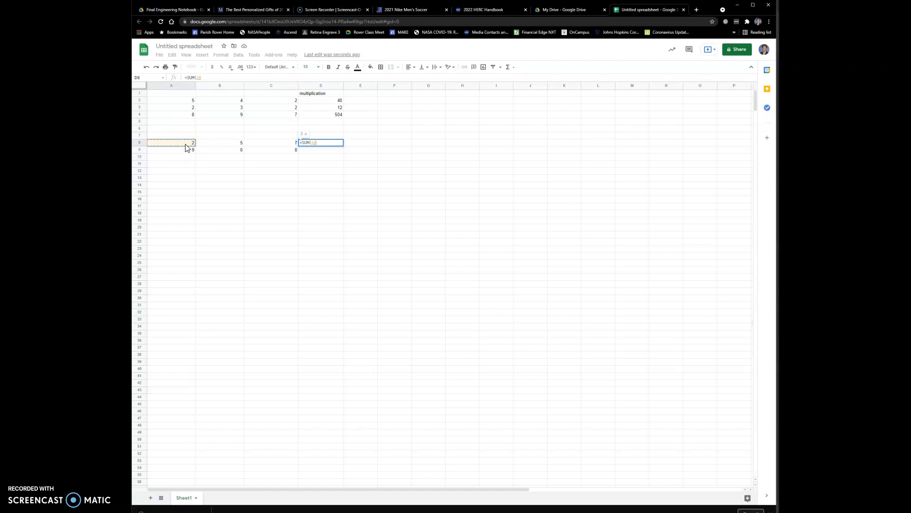
{"action": "type", "text": ":"}
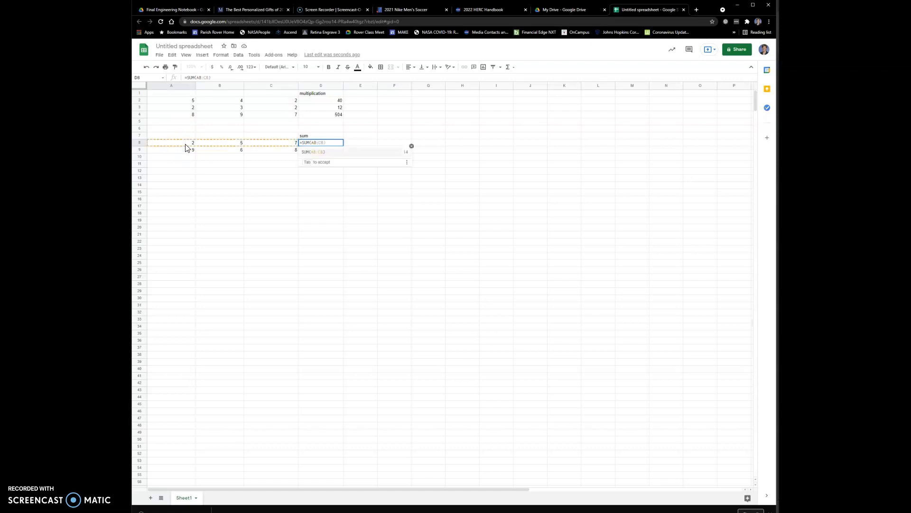
{"action": "type", "text": "C"}
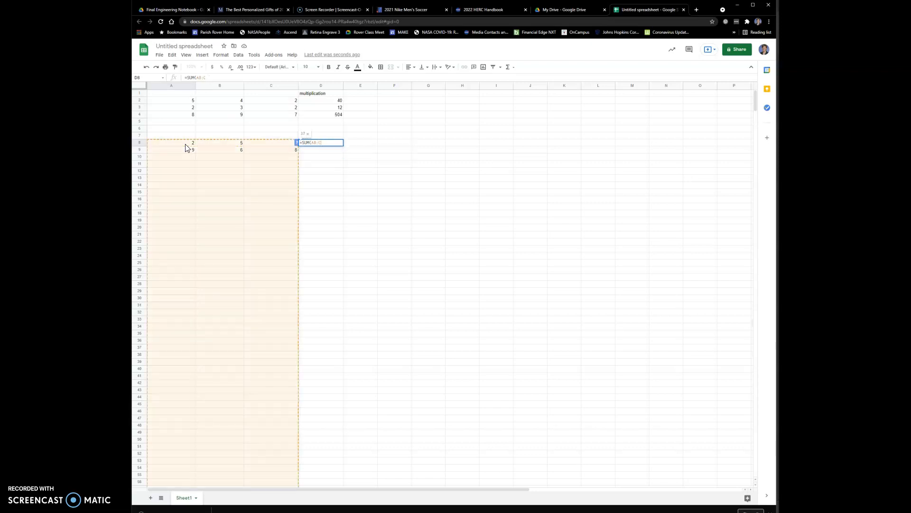
{"action": "type", "text": "9"}
{"action": "key", "text": "BackSpace"}
{"action": "type", "text": "8)"}
{"action": "key", "text": "Return"}
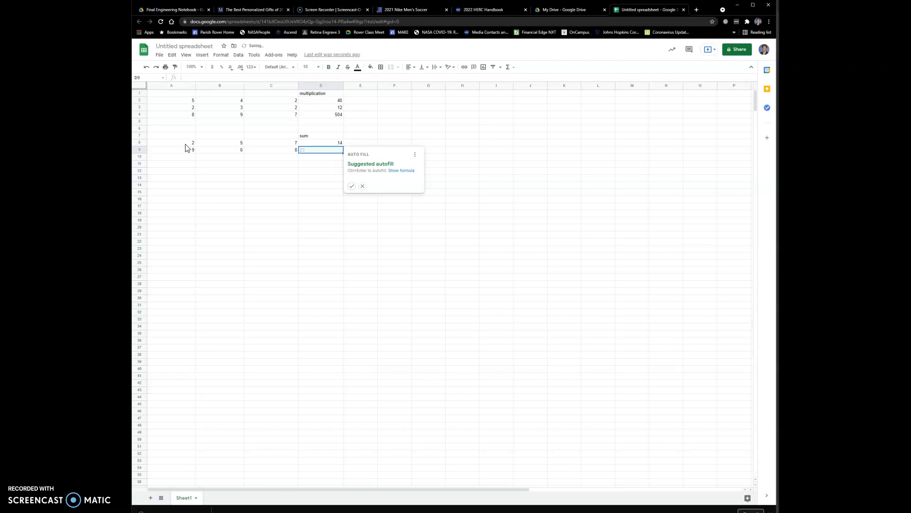
{"action": "left_click", "coordinate": [362, 185]}
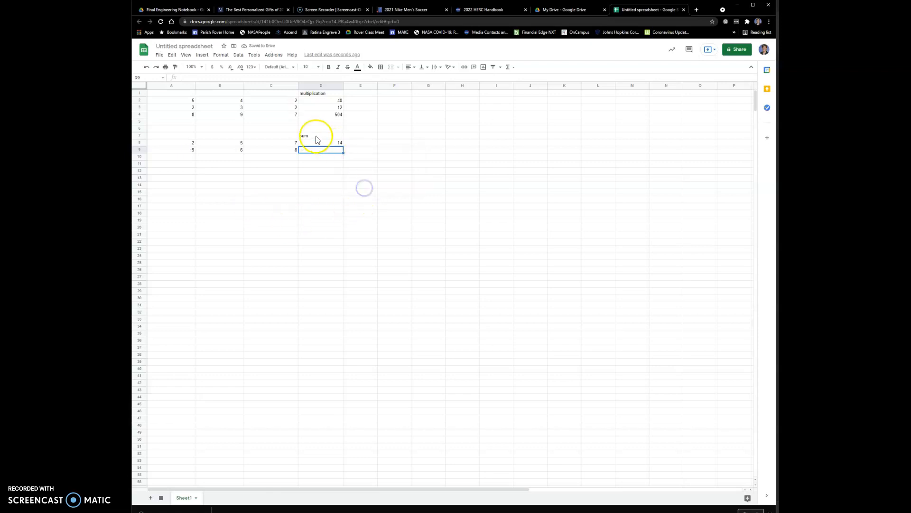
Enter the formula =A9+B9+C9 in cell D9 to add that row's values individually
{"action": "left_click", "coordinate": [322, 143]}
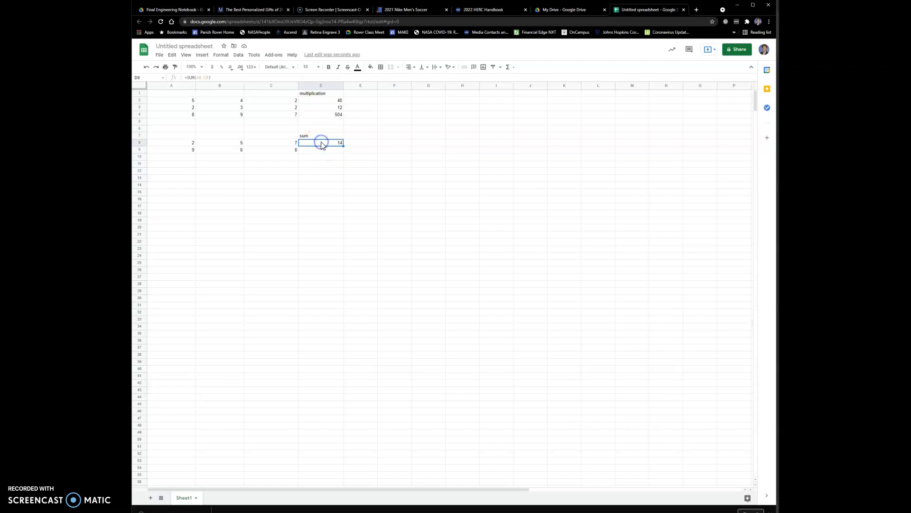
{"action": "left_click", "coordinate": [329, 152]}
{"action": "left_click", "coordinate": [319, 144]}
{"action": "left_click", "coordinate": [338, 150]}
{"action": "type", "text": "="}
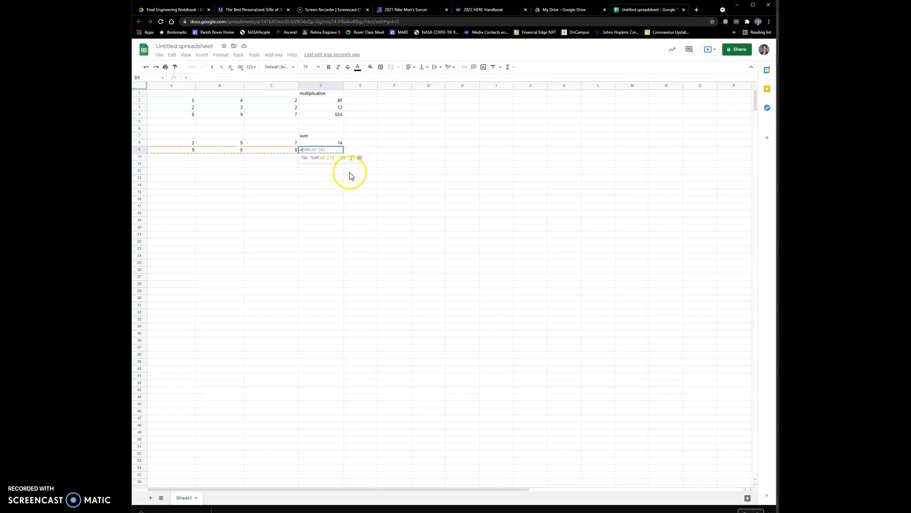
{"action": "left_click", "coordinate": [186, 152]}
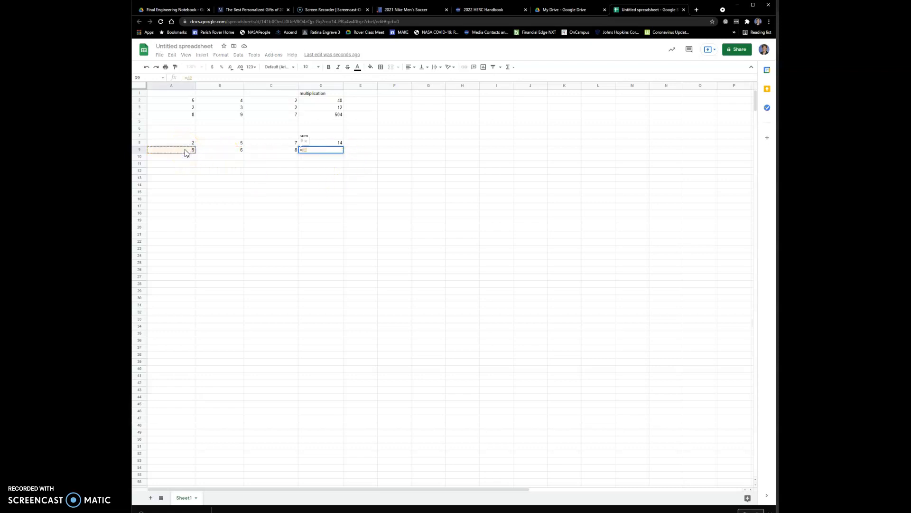
{"action": "type", "text": "+"}
{"action": "left_click", "coordinate": [205, 149]}
{"action": "type", "text": "+"}
{"action": "left_click", "coordinate": [256, 149]}
{"action": "type", "text": "+"}
{"action": "key", "text": "BackSpace"}
{"action": "key", "text": "Return"}
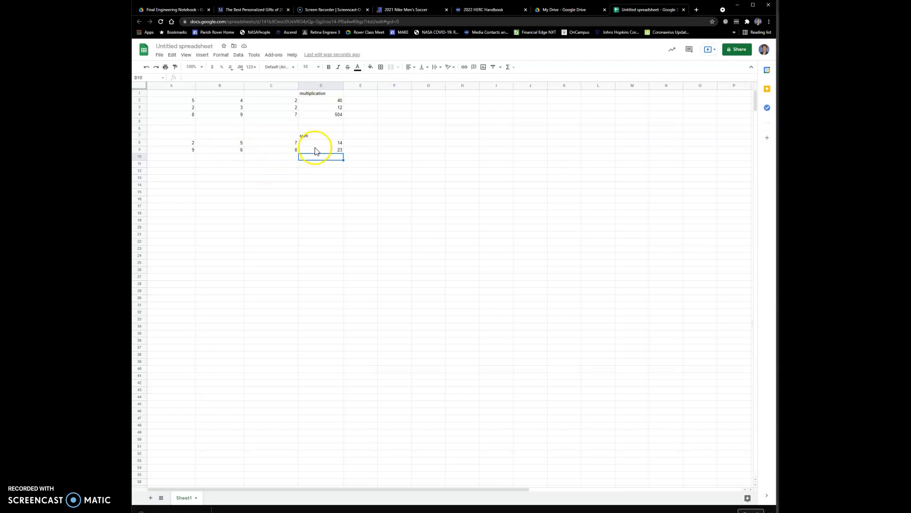
Enter the label "Avg" in cell D12
{"action": "left_click", "coordinate": [310, 172]}
{"action": "type", "text": "Av"}
{"action": "key", "text": "Return"}
Enter the value 2 in each of the cells A13, B13 and C13
{"action": "key", "text": "Left"}
{"action": "key", "text": "Left"}
{"action": "key", "text": "Left"}
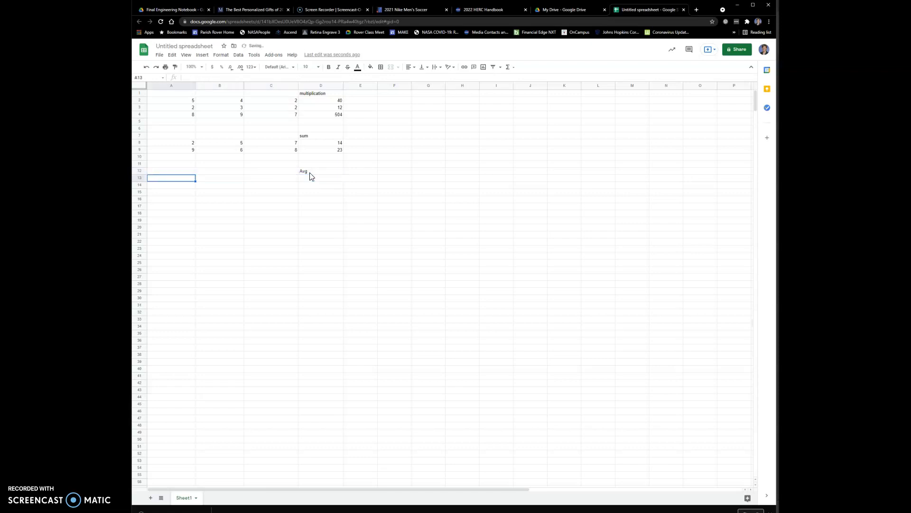
{"action": "type", "text": "2"}
{"action": "key", "text": "Tab"}
{"action": "type", "text": "2"}
{"action": "key", "text": "Tab"}
{"action": "type", "text": "2"}
{"action": "key", "text": "Tab"}
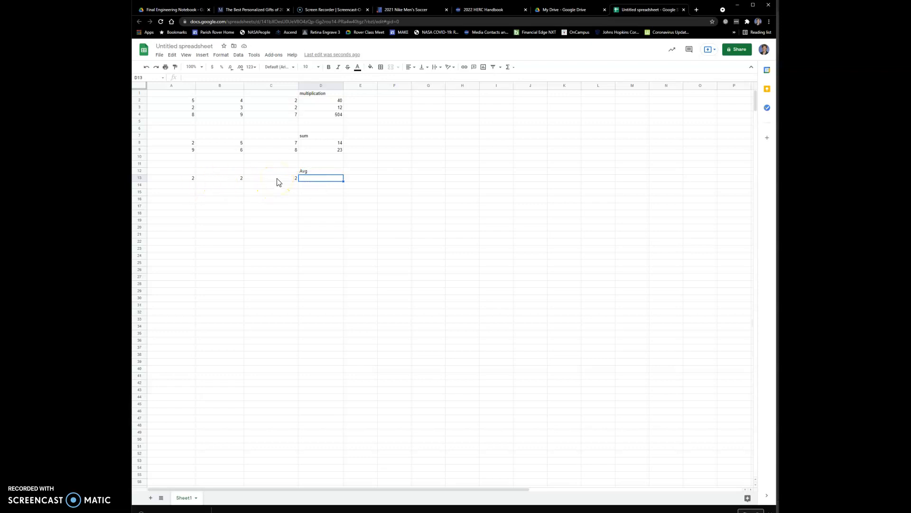
Enter the formula =AVERAGE(A13:C13) in cell D13
{"action": "type", "text": "=AVG"}
{"action": "key", "text": "BackSpace"}
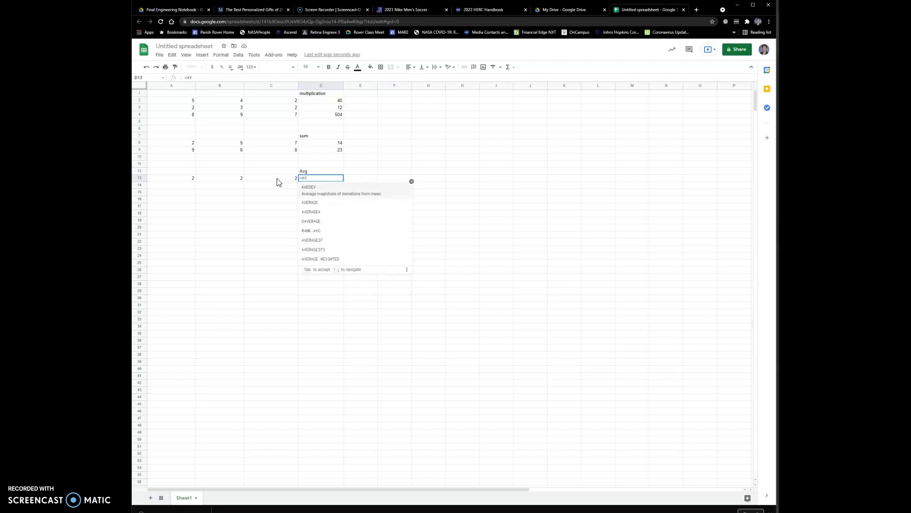
{"action": "left_click", "coordinate": [310, 201]}
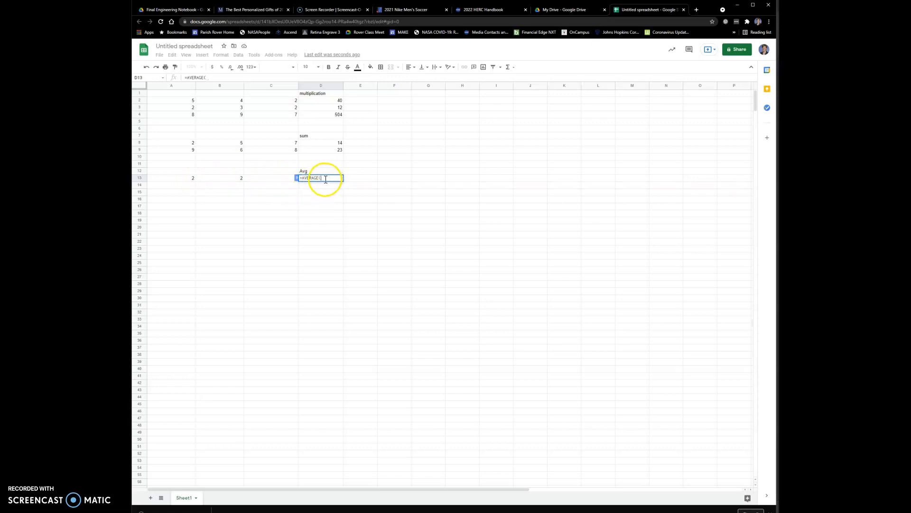
{"action": "left_click", "coordinate": [184, 183]}
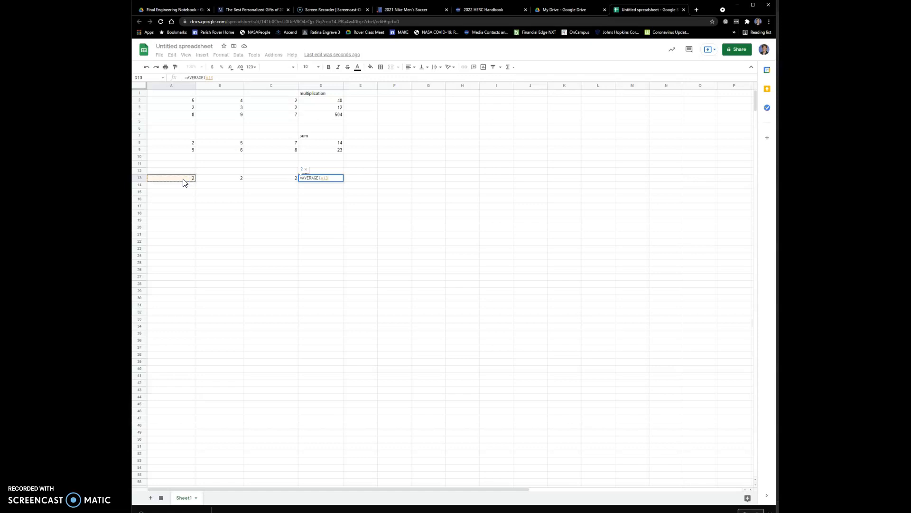
{"action": "type", "text": ":"}
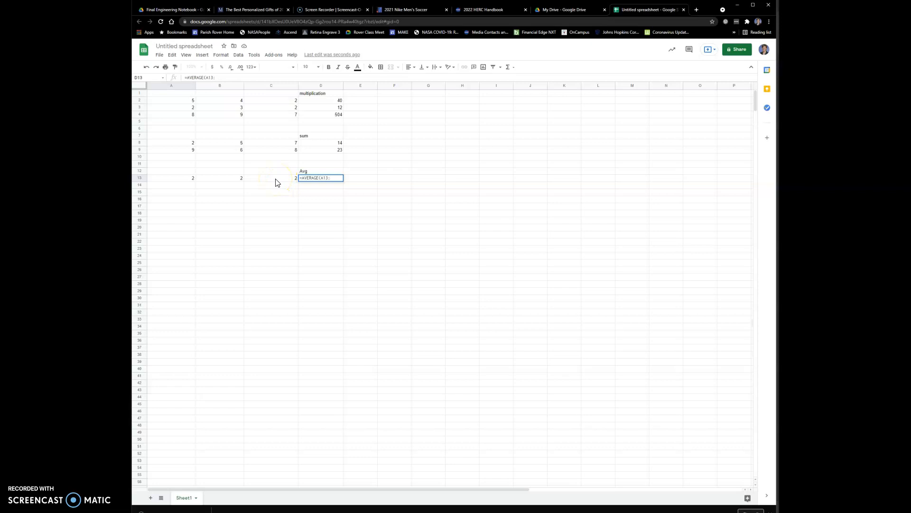
{"action": "type", "text": "C"}
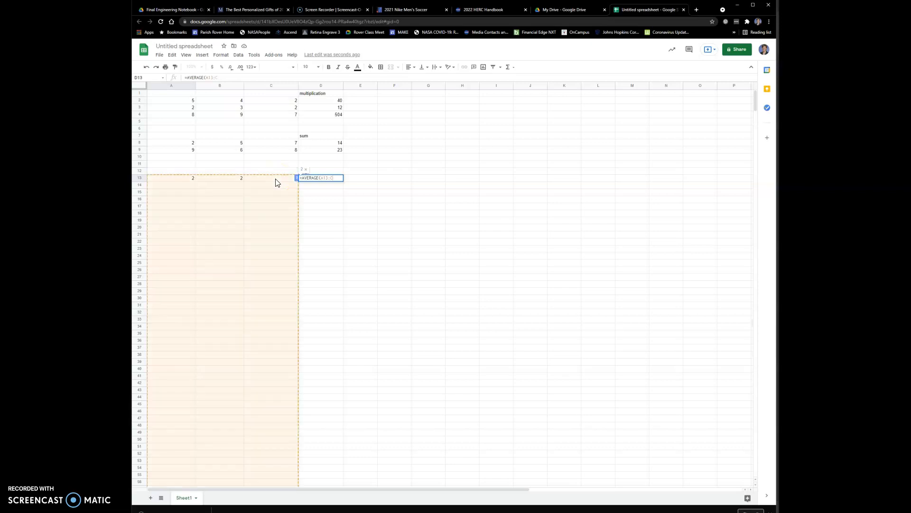
{"action": "type", "text": "13"}
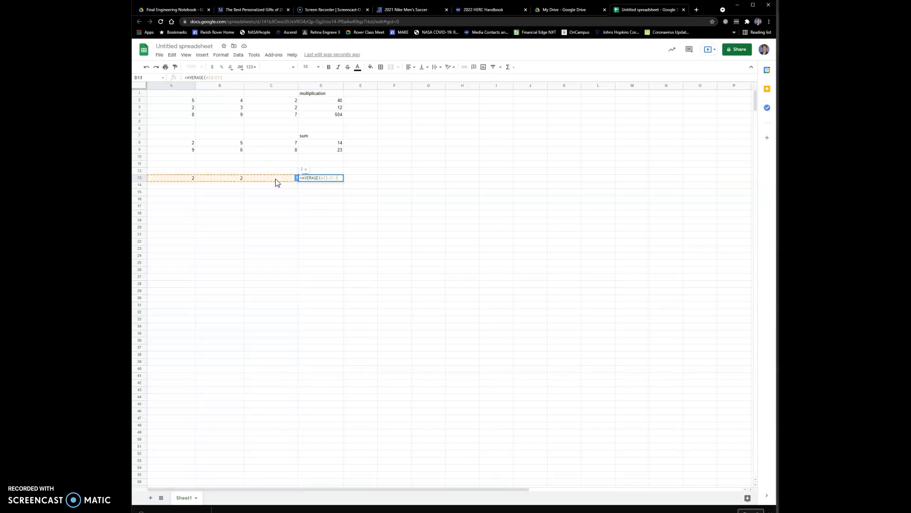
{"action": "type", "text": ")"}
{"action": "key", "text": "Return"}
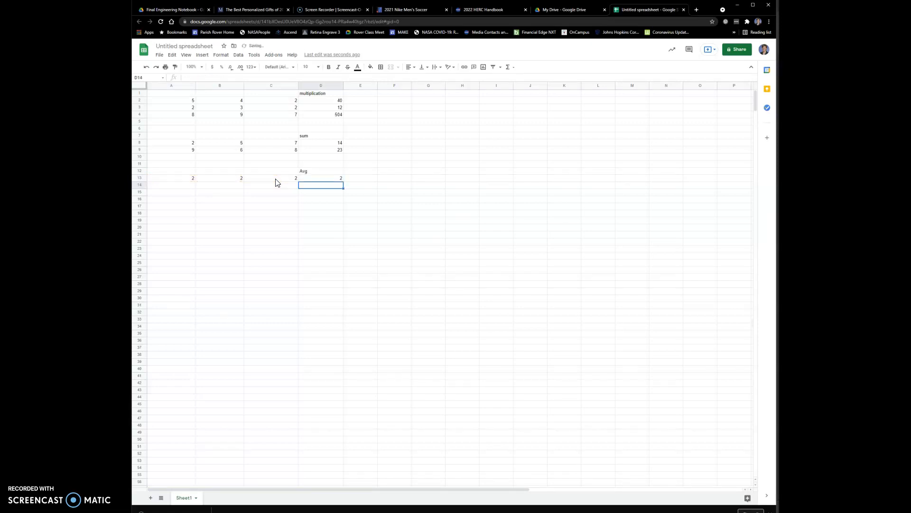
Enter the value 10 in each of the cells A14, B14 and C14
{"action": "key", "text": "Left"}
{"action": "key", "text": "Left"}
{"action": "key", "text": "Left"}
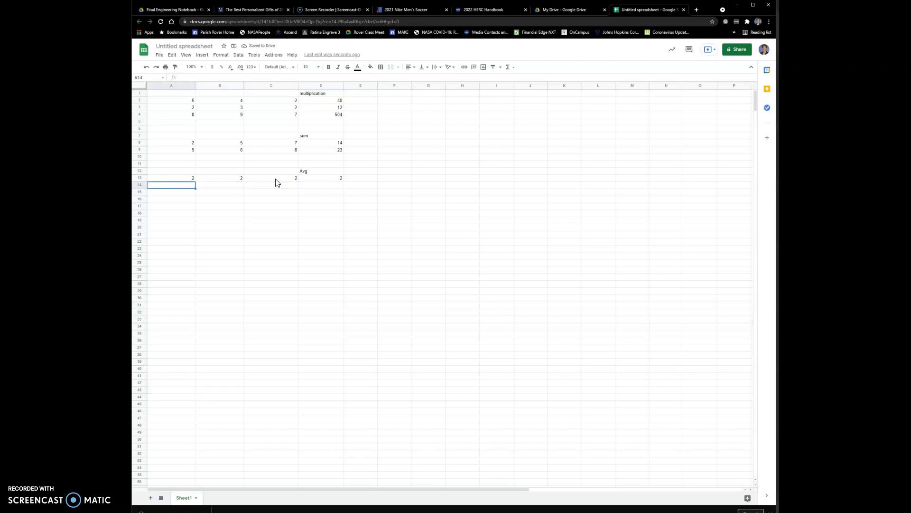
{"action": "type", "text": "10"}
{"action": "key", "text": "Tab"}
{"action": "type", "text": "10"}
{"action": "key", "text": "Tab"}
{"action": "type", "text": "10"}
{"action": "key", "text": "Tab"}
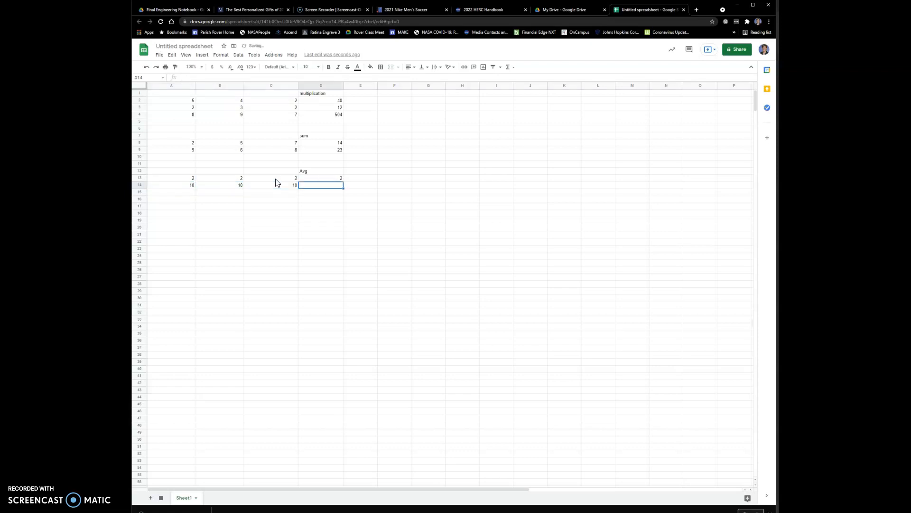
Enter the formula =AVERAGE(A14:C14) in cell D14 to average that row
{"action": "left_click", "coordinate": [338, 179]}
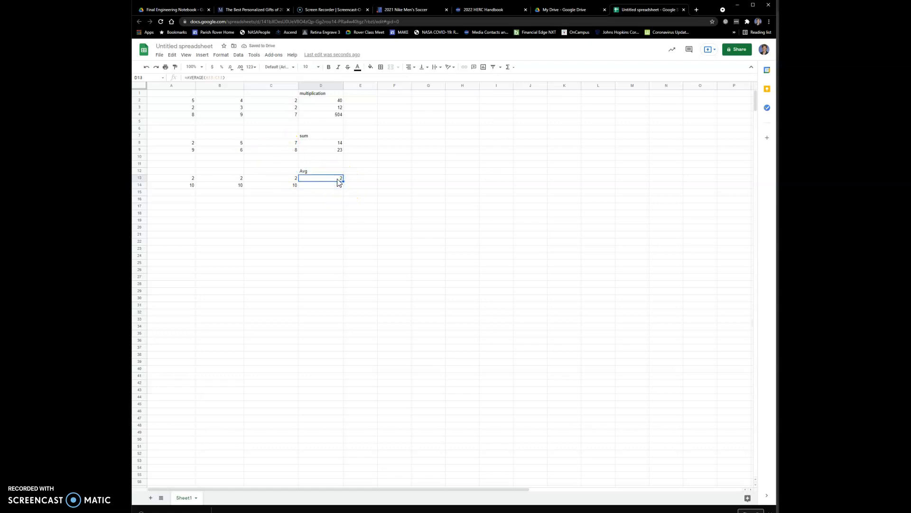
{"action": "left_click", "coordinate": [338, 186]}
{"action": "type", "text": "=AVERAGE(A14:C14)"}
{"action": "key", "text": "Return"}
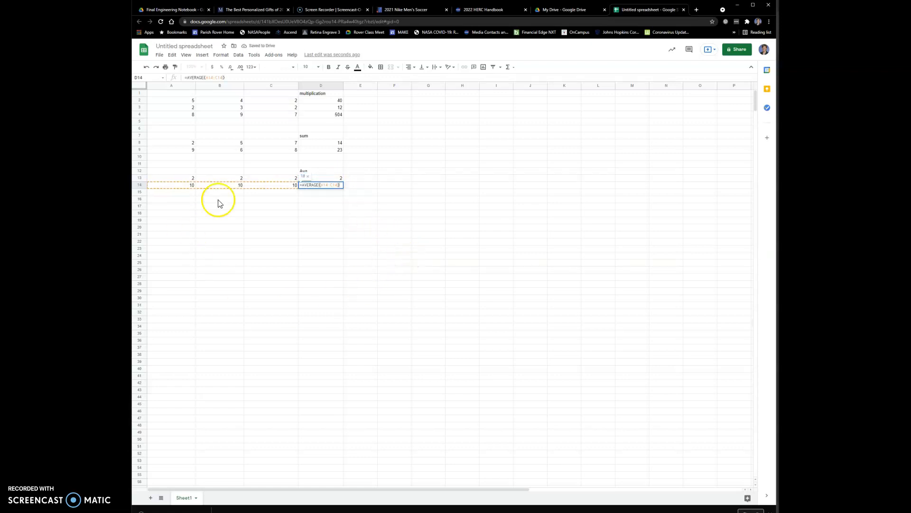
{"action": "key", "text": "Return"}
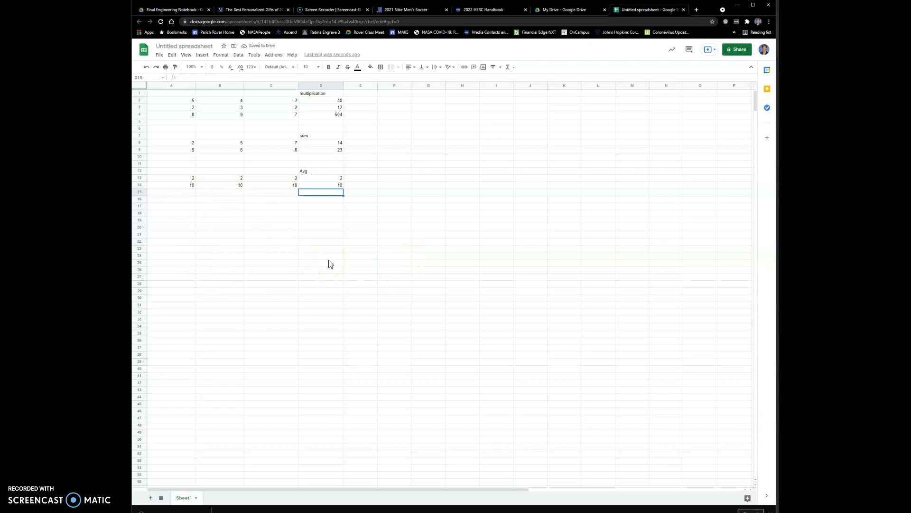
{"action": "left_click", "coordinate": [338, 178]}
{"action": "mouse_move", "coordinate": [338, 178]}
{"action": "left_mouse_down"}
{"action": "mouse_move", "coordinate": [323, 189]}
{"action": "mouse_move", "coordinate": [335, 188]}
{"action": "left_mouse_up"}
Enter the values 5, 10 and 15 in cells A15, B15 and C15
{"action": "left_click", "coordinate": [189, 193]}
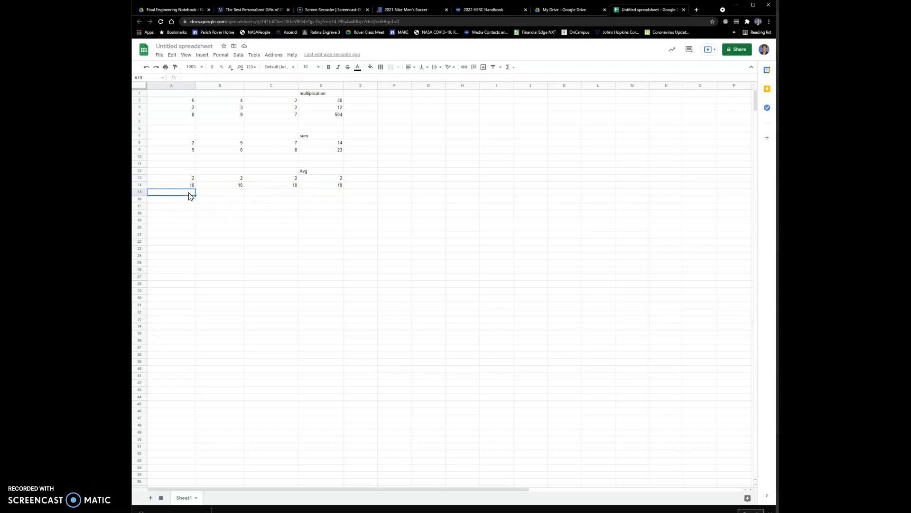
{"action": "type", "text": "5"}
{"action": "key", "text": "Tab"}
{"action": "type", "text": "10"}
{"action": "key", "text": "Tab"}
{"action": "type", "text": "15"}
{"action": "key", "text": "Return"}
Copy the average formula from cell D14 into cell D15
{"action": "left_click", "coordinate": [328, 185]}
{"action": "key", "text": "ctrl+c"}
{"action": "left_click", "coordinate": [332, 192]}
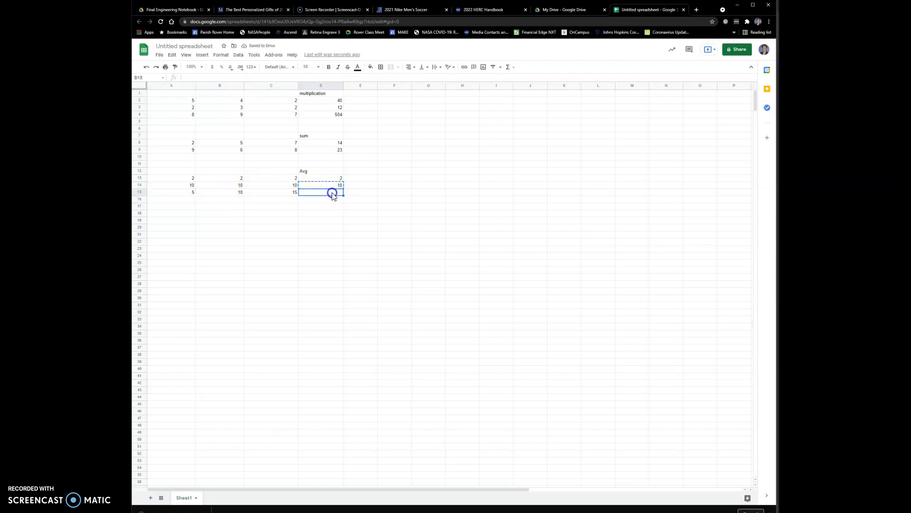
{"action": "key", "text": "ctrl+v"}
{"action": "left_click", "coordinate": [335, 207]}
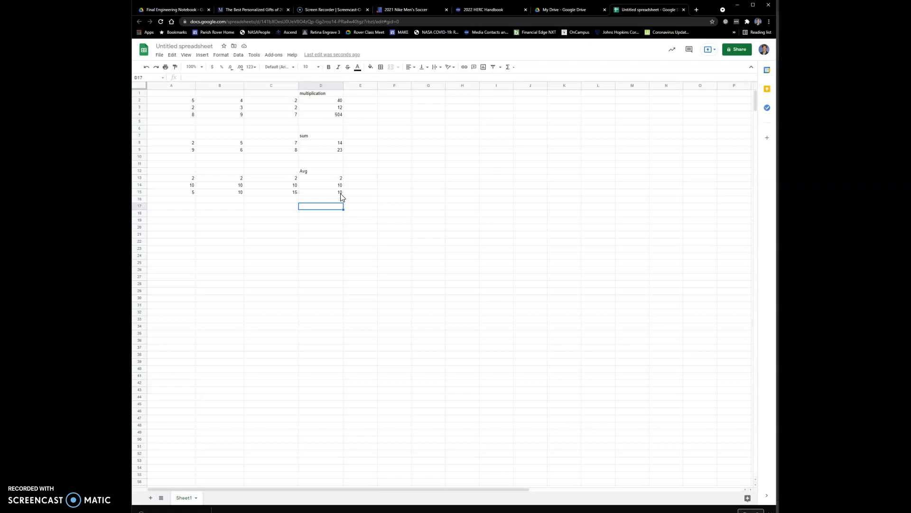
Enter the values 9, 8 and 4 in cells A16, B16 and C16
{"action": "left_click", "coordinate": [188, 199]}
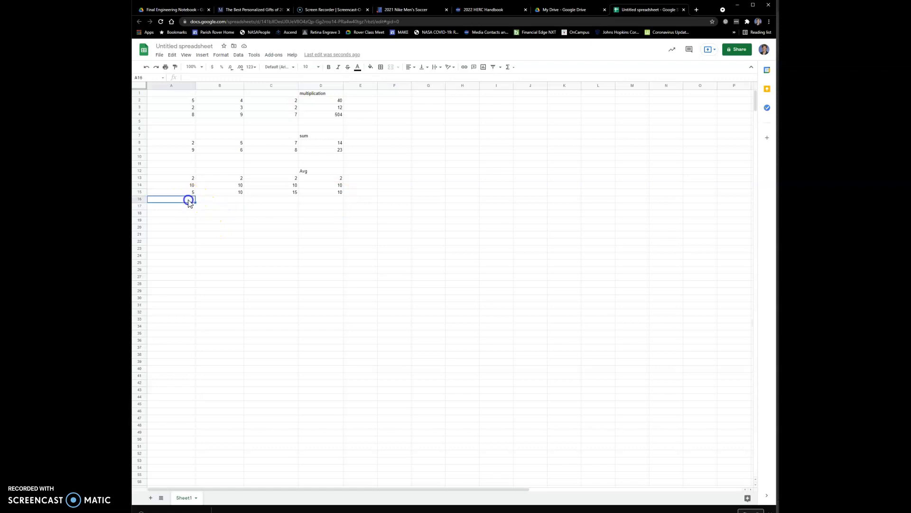
{"action": "type", "text": "9"}
{"action": "key", "text": "Tab"}
{"action": "type", "text": "8"}
{"action": "key", "text": "Tab"}
{"action": "type", "text": "4"}
{"action": "key", "text": "Tab"}
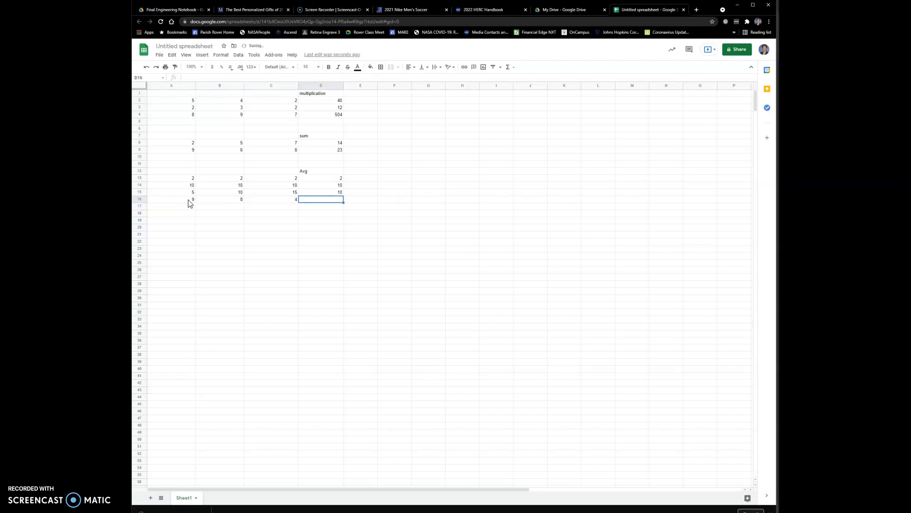
Copy the average formula from cell D15 into cell D16 and inspect the pasted formula's cell references
{"action": "left_click", "coordinate": [323, 193]}
{"action": "key", "text": "ctrl+c"}
{"action": "left_click", "coordinate": [324, 200]}
{"action": "key", "text": "ctrl+v"}
{"action": "double_click", "coordinate": [323, 200]}
{"action": "left_click", "coordinate": [327, 241]}
Apply the Number format with two decimal places to the average in cell D16
{"action": "left_click", "coordinate": [337, 199]}
{"action": "right_click", "coordinate": [338, 200]}
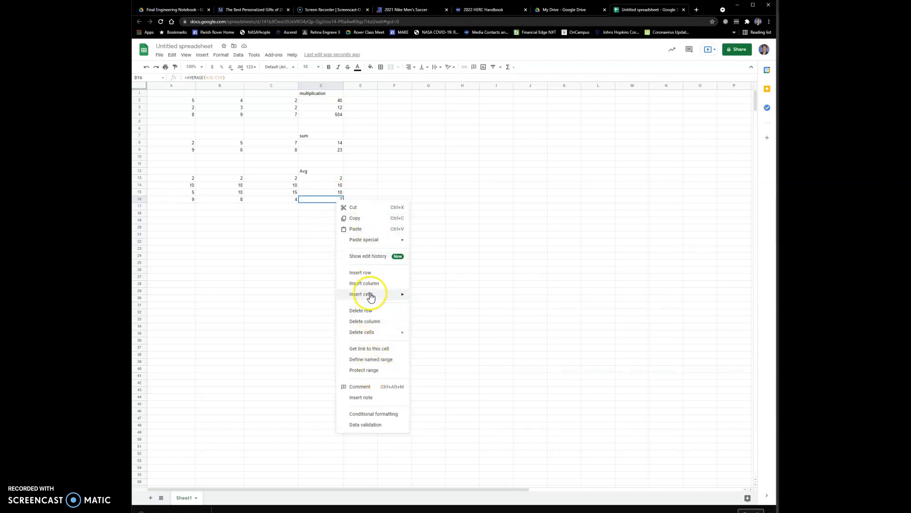
{"action": "left_click", "coordinate": [224, 55]}
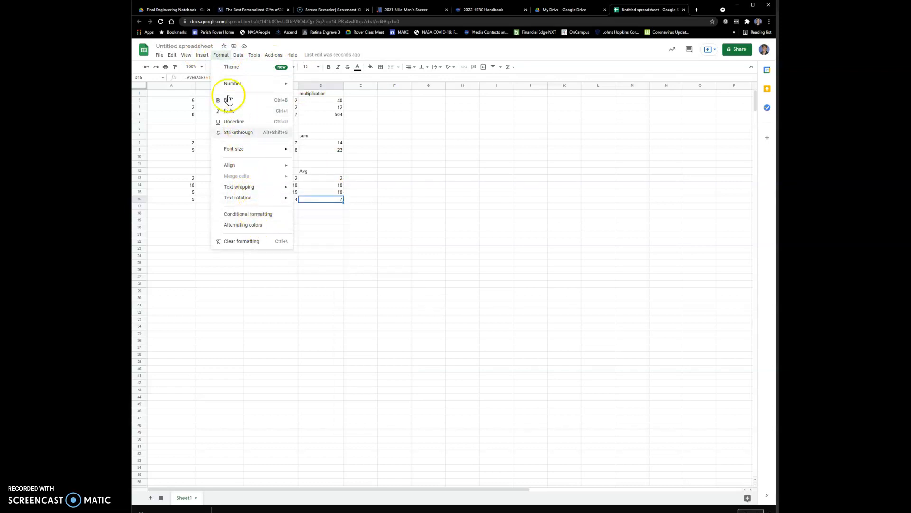
{"action": "left_click", "coordinate": [240, 56]}
{"action": "left_click", "coordinate": [221, 55]}
{"action": "mouse_move", "coordinate": [277, 85]}
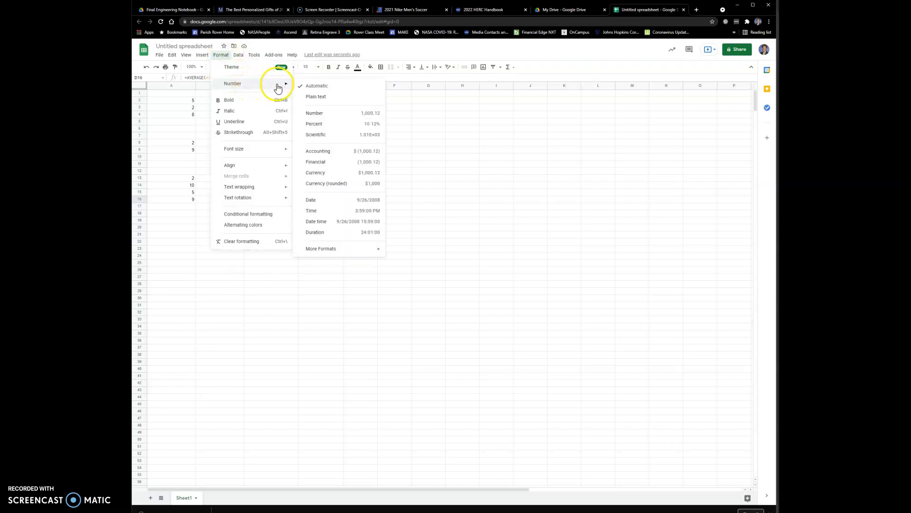
{"action": "left_click", "coordinate": [320, 114]}
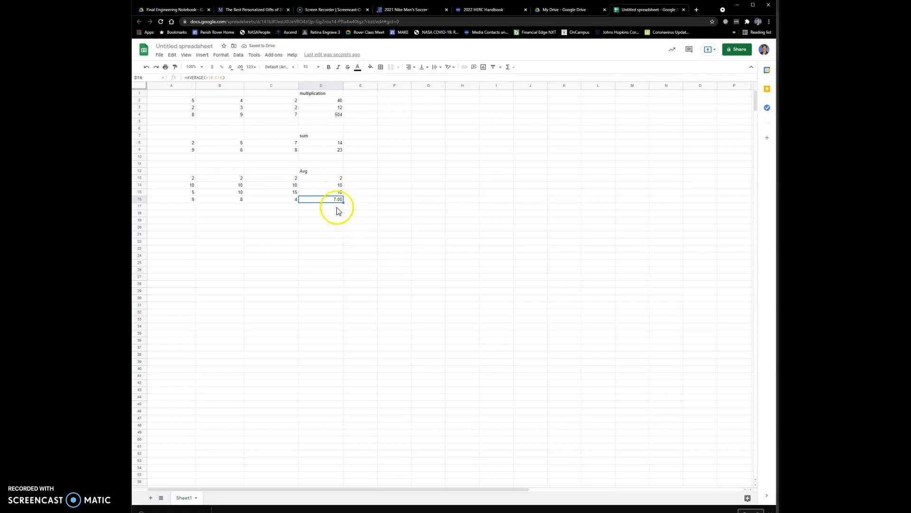
Enter the values 8, 8 and 5 in cells A17, B17 and C17
{"action": "left_click", "coordinate": [189, 206]}
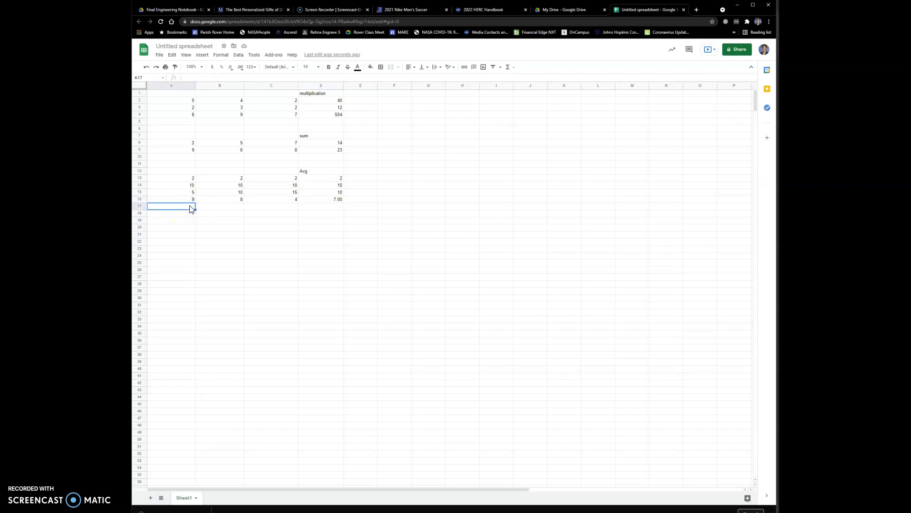
{"action": "type", "text": "8"}
{"action": "key", "text": "Tab"}
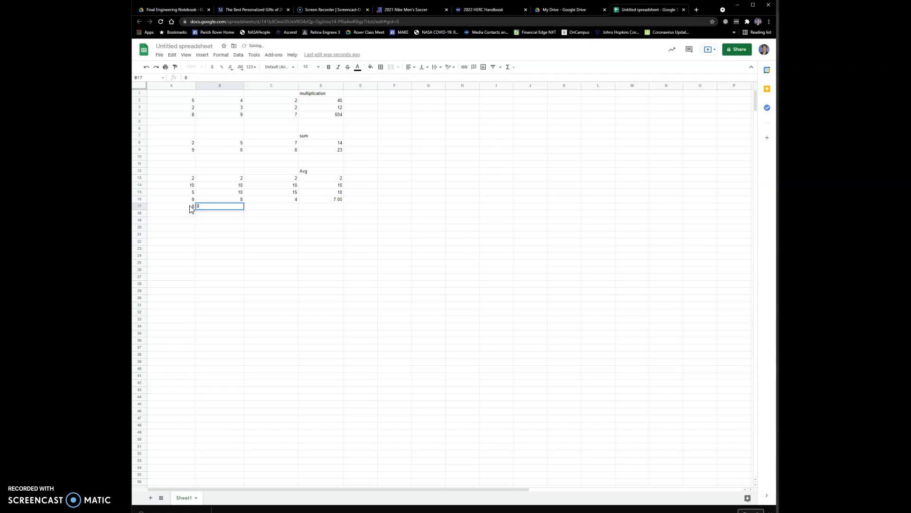
{"action": "key", "text": "Tab"}
{"action": "key", "text": "Tab"}
Copy the formatted average formula from cell D16 into cell D17 and check the pasted formula
{"action": "left_click", "coordinate": [318, 200]}
{"action": "key", "text": "ctrl+c"}
{"action": "left_click", "coordinate": [318, 208]}
{"action": "key", "text": "ctrl+v"}
{"action": "double_click", "coordinate": [319, 208]}
{"action": "key", "text": "Return"}
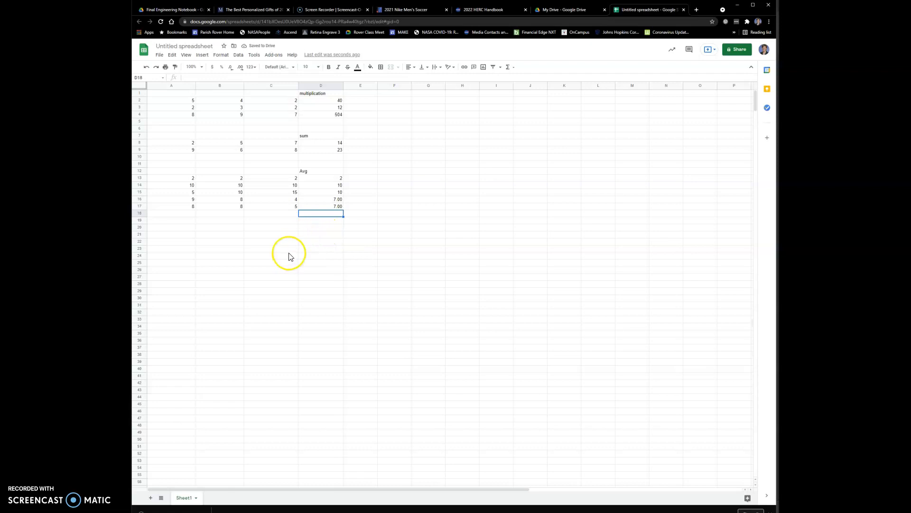